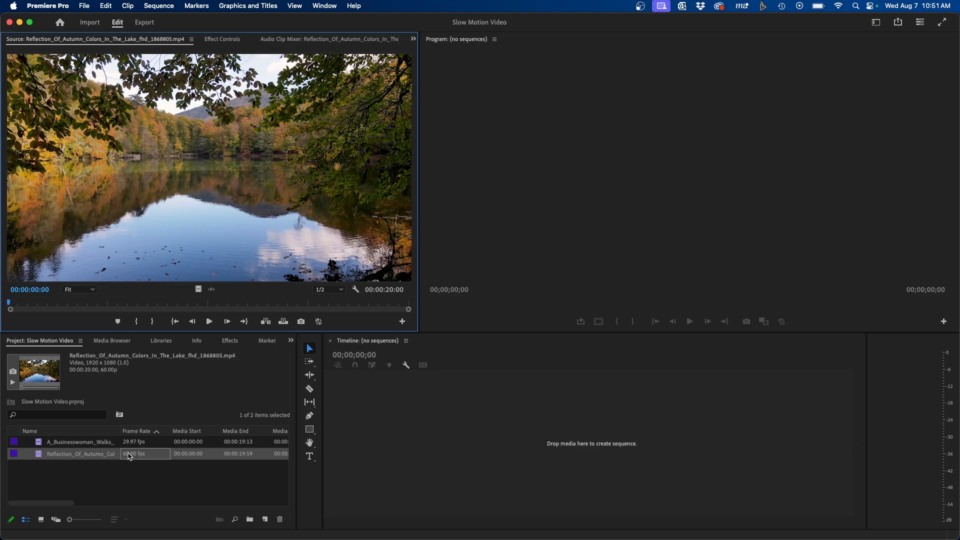
Step: Preview the autumn lake clip and create a new sequence from the HD 1080p 29.97 fps preset
key(space)
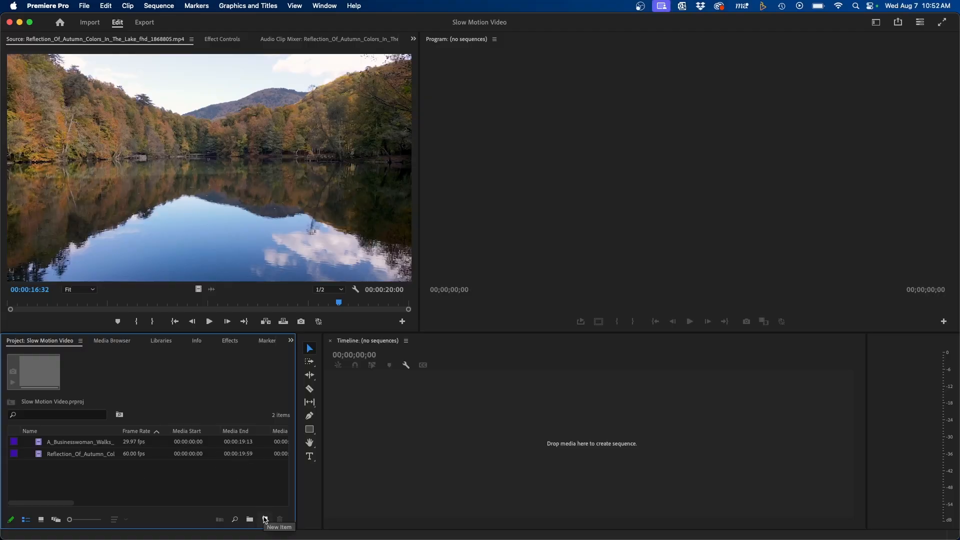
click(265, 520)
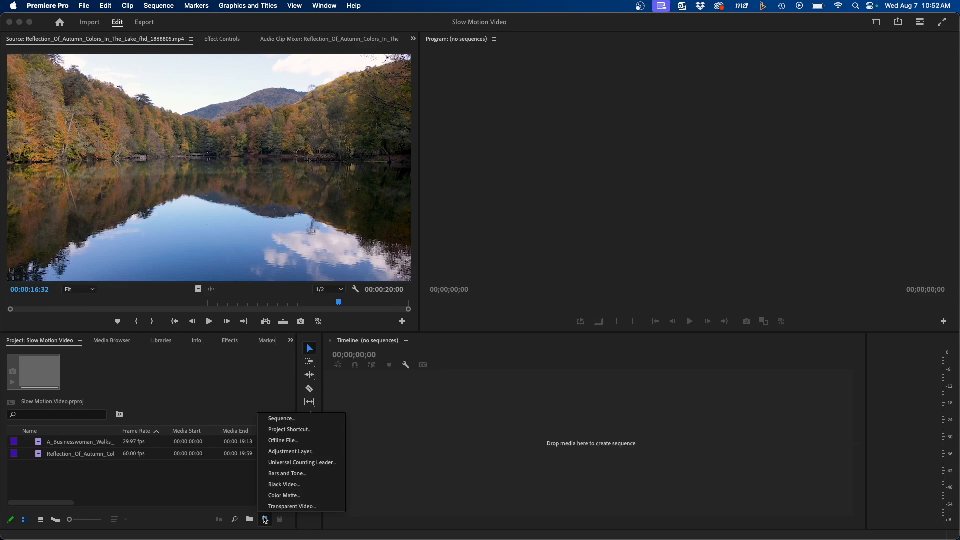
click(280, 419)
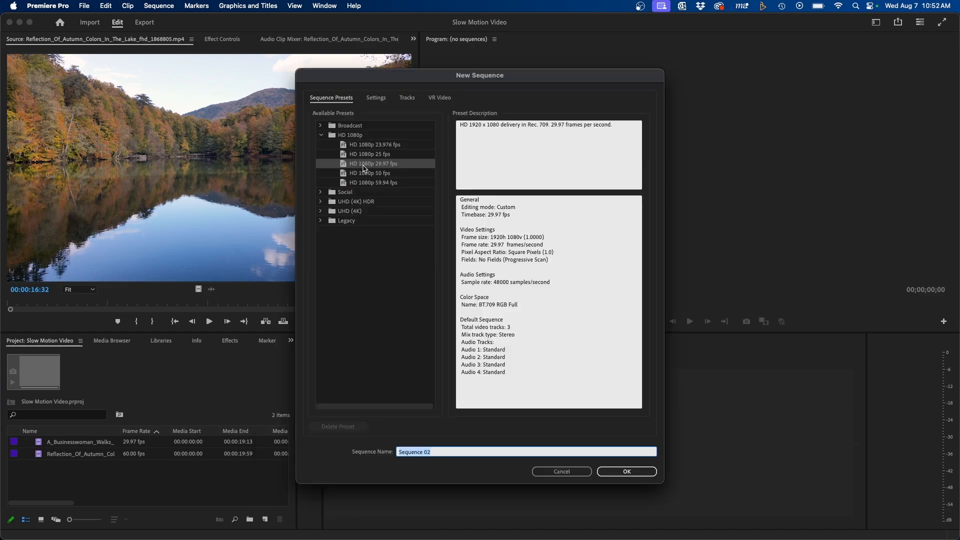
click(389, 167)
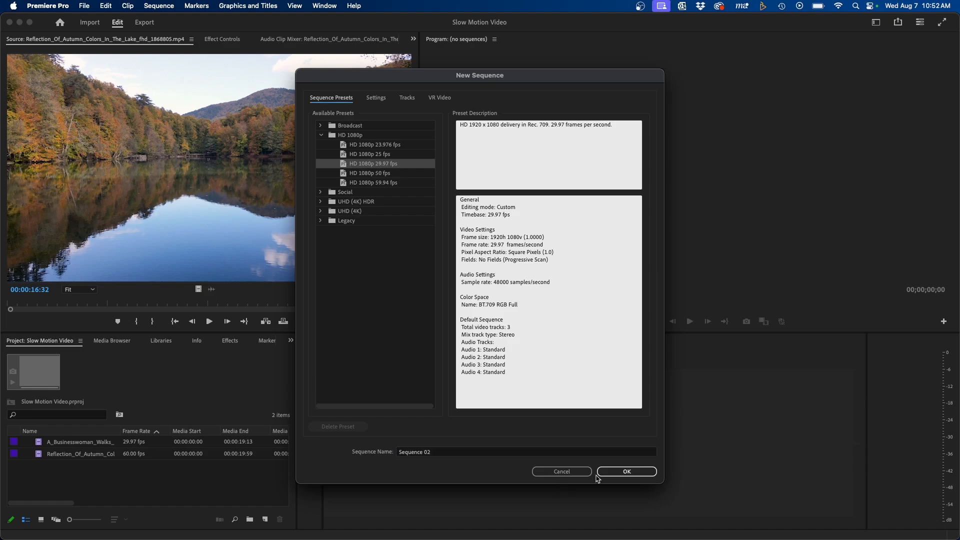
click(622, 472)
Step: Place the autumn lake clip at the start of track V1, keeping the existing sequence settings
drag(48, 470, 437, 437)
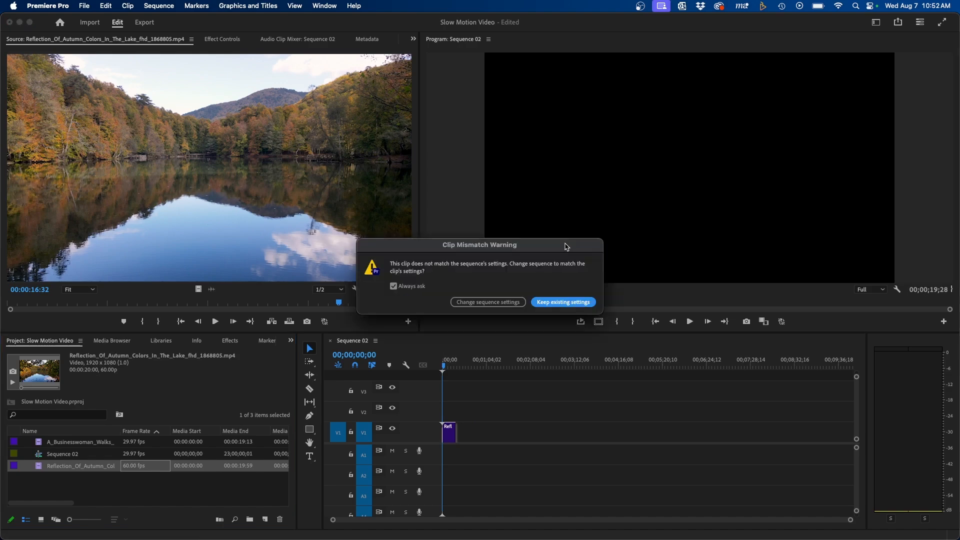
drag(567, 247, 555, 245)
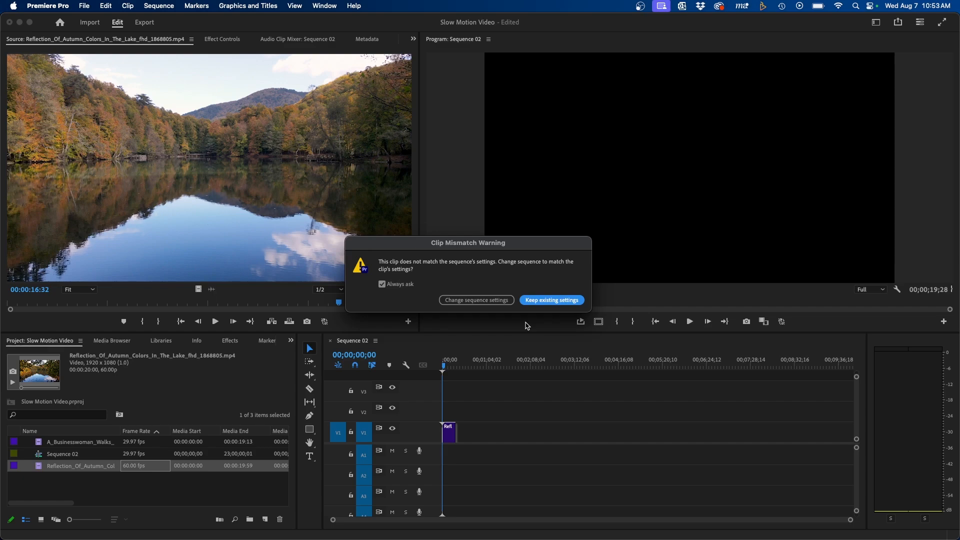
click(532, 301)
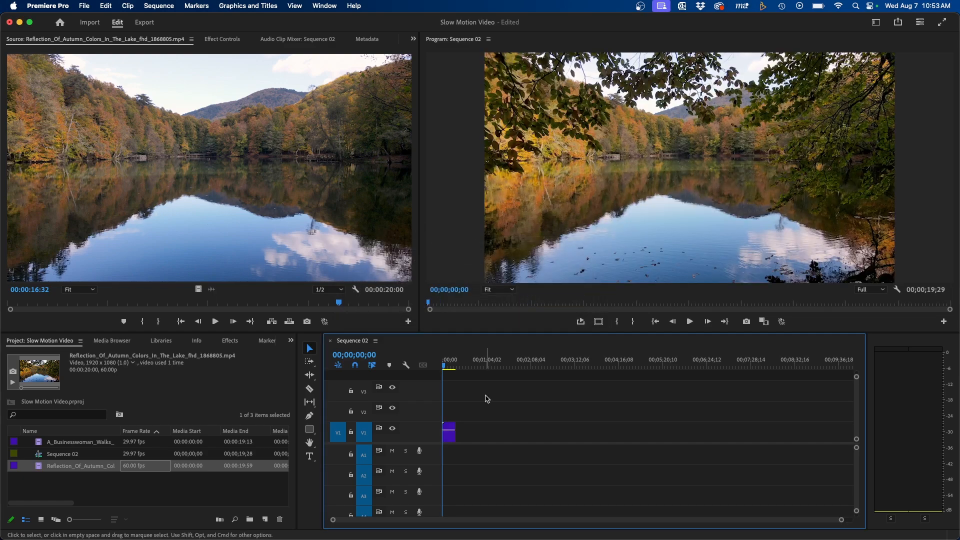
Step: Slow the lake clip on V1 to twice its duration with Speed/Duration
click(451, 435)
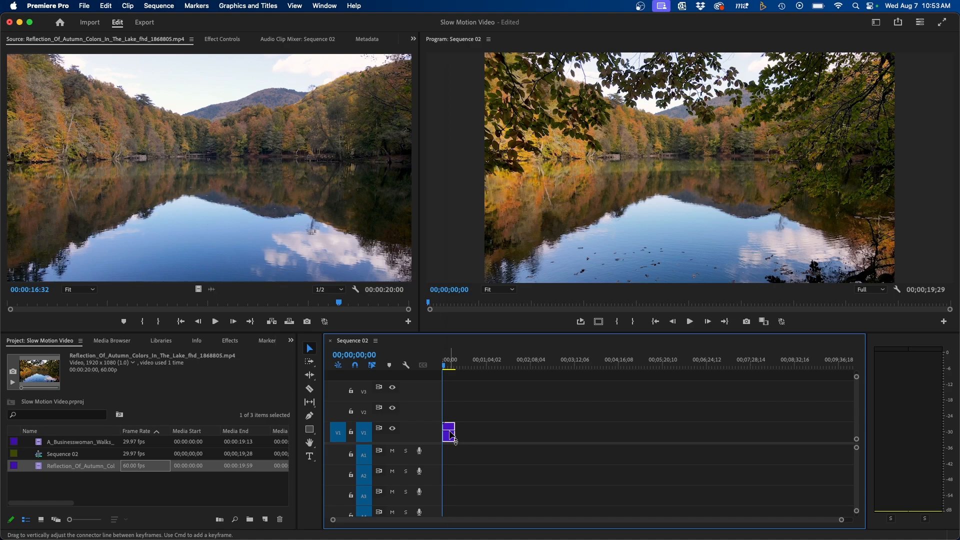
right_click(451, 435)
click(476, 330)
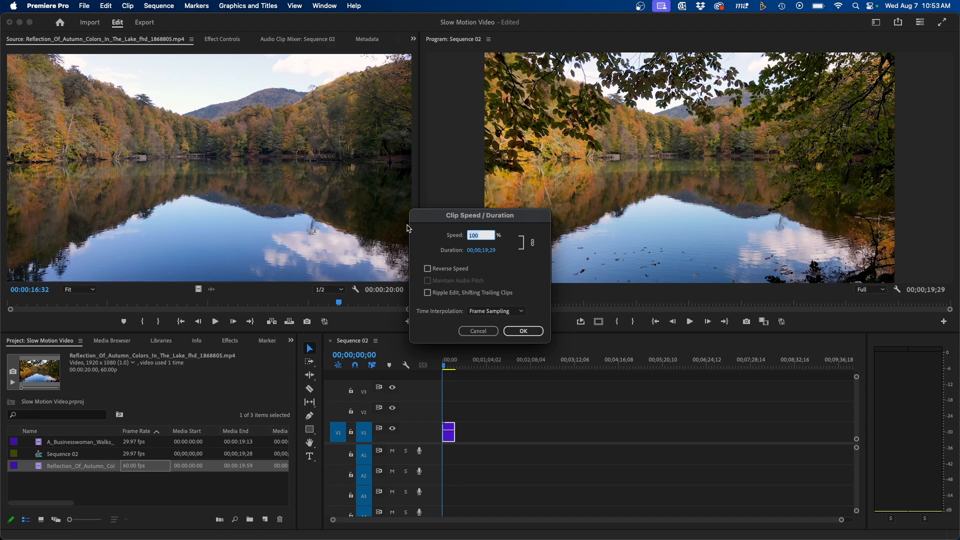
click(525, 331)
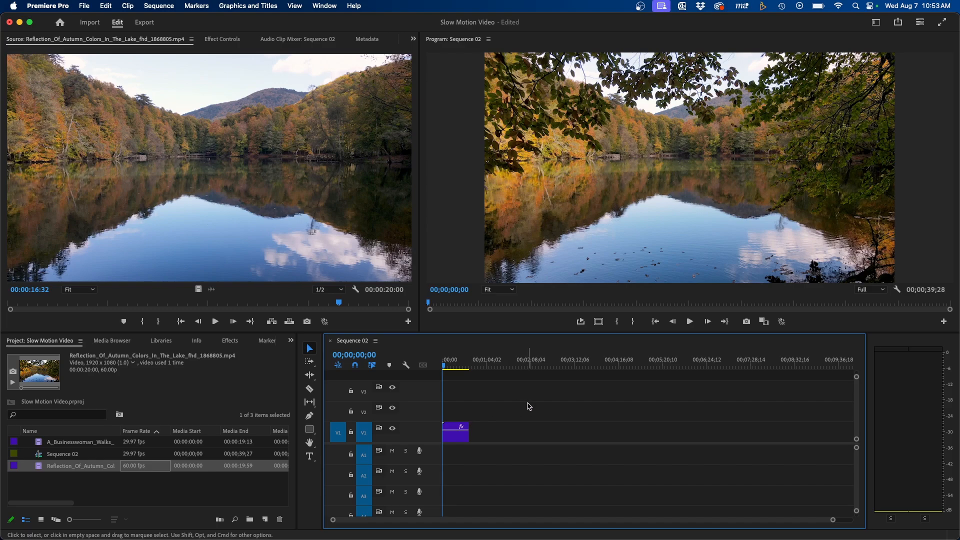
Step: Play back the slowed lake clip and delete it from the sequence
key(space)
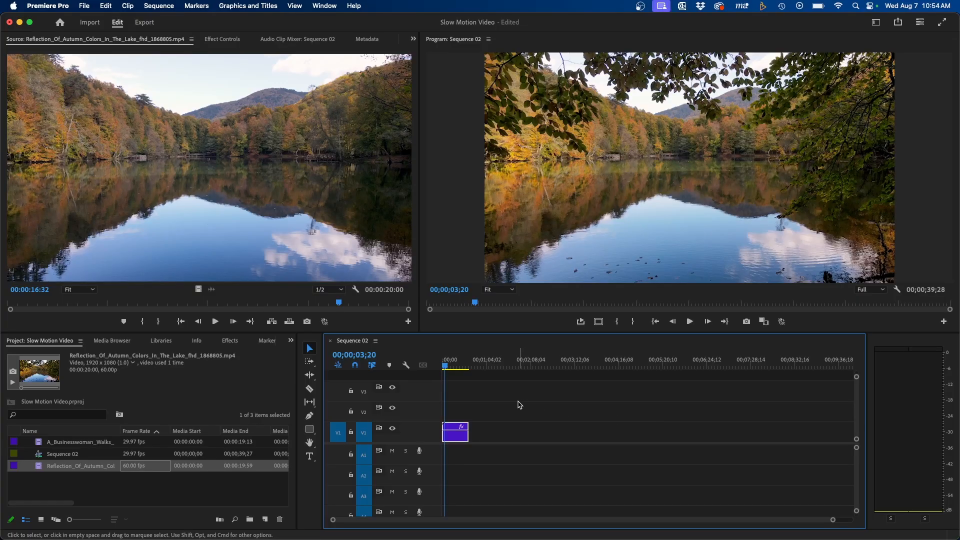
mouse_move(493, 407)
mouse_down()
mouse_move(442, 454)
mouse_move(371, 475)
mouse_up()
key(Delete)
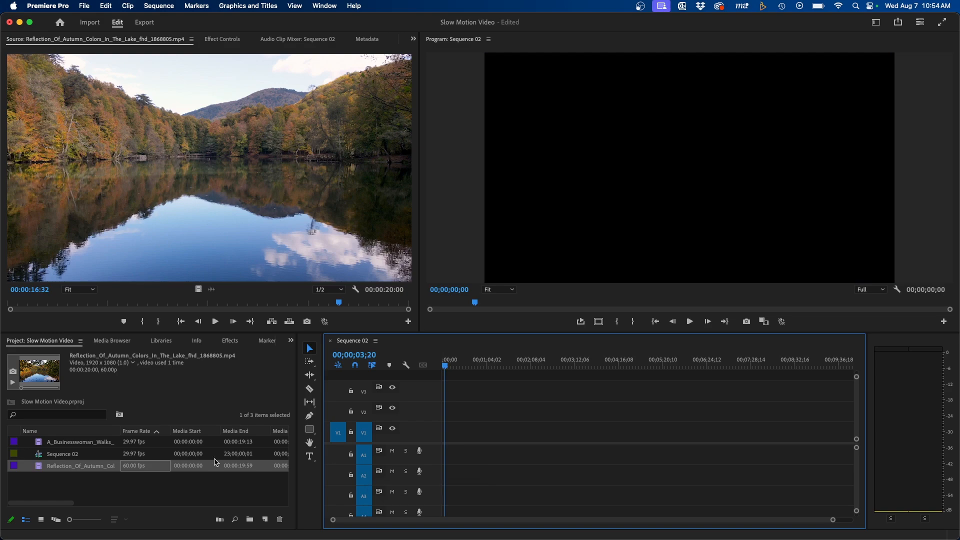
Step: Modify the autumn lake source clip through Interpret Footage to assume a frame rate of 29.97 fps
click(61, 470)
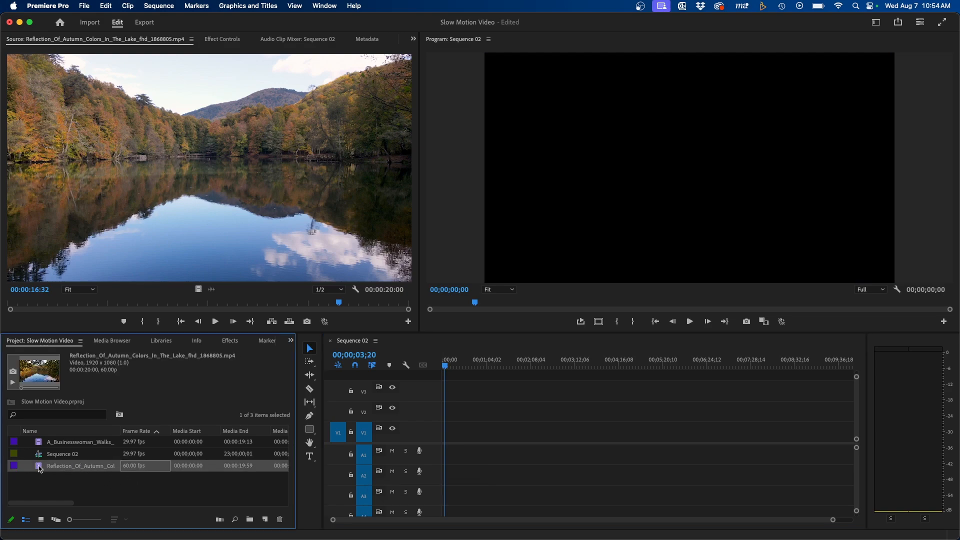
right_click(40, 469)
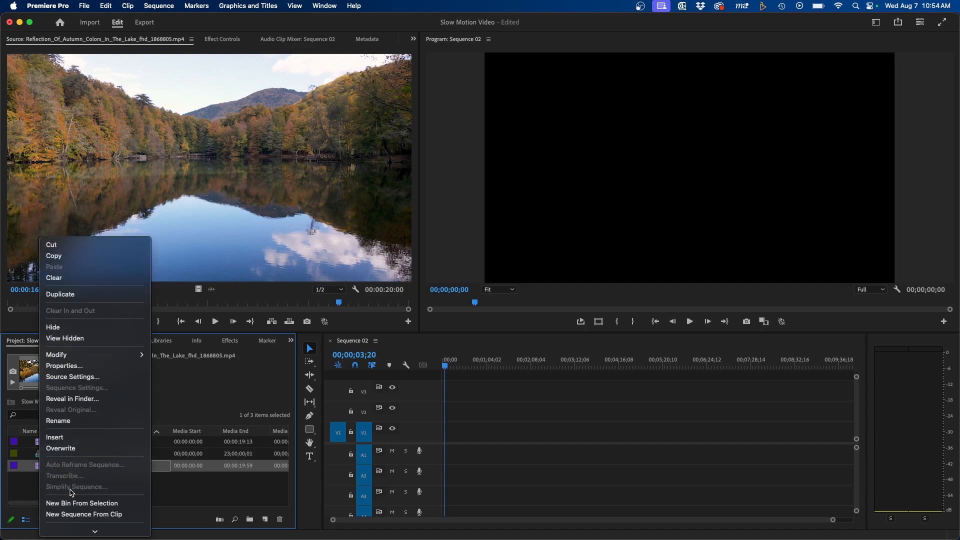
scroll(71, 492, down, 5)
mouse_move(133, 189)
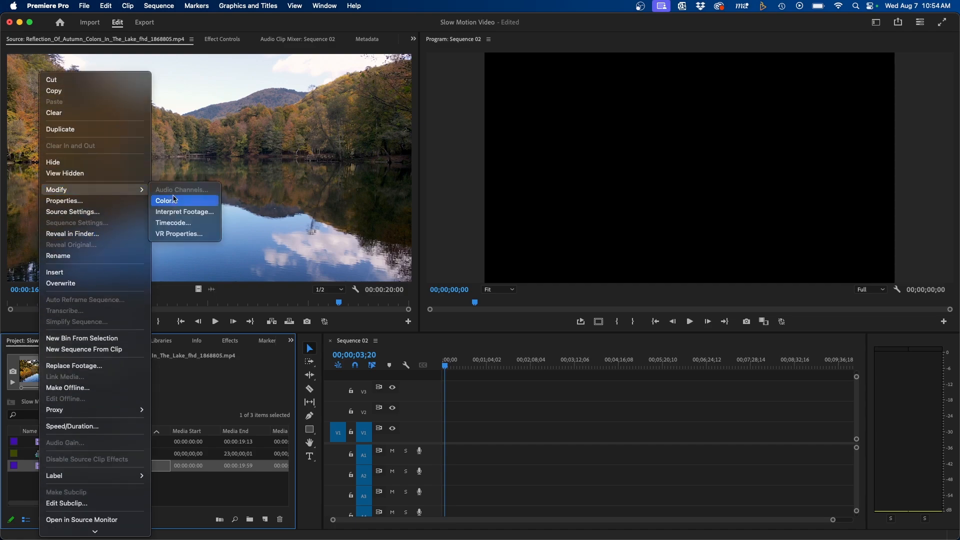
click(173, 211)
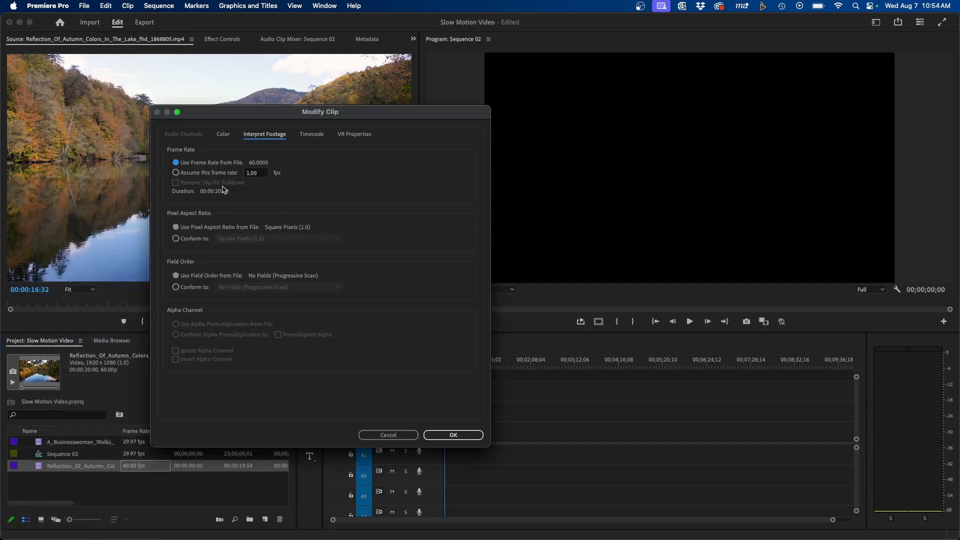
click(176, 172)
click(452, 435)
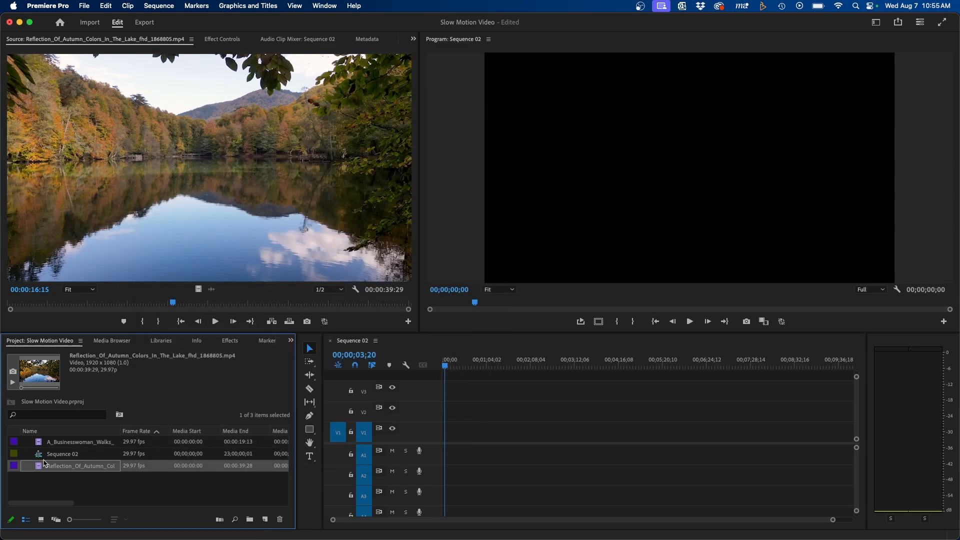
Step: Place the reinterpreted lake clip at the start of V1 and play a short part of it
drag(38, 467, 456, 433)
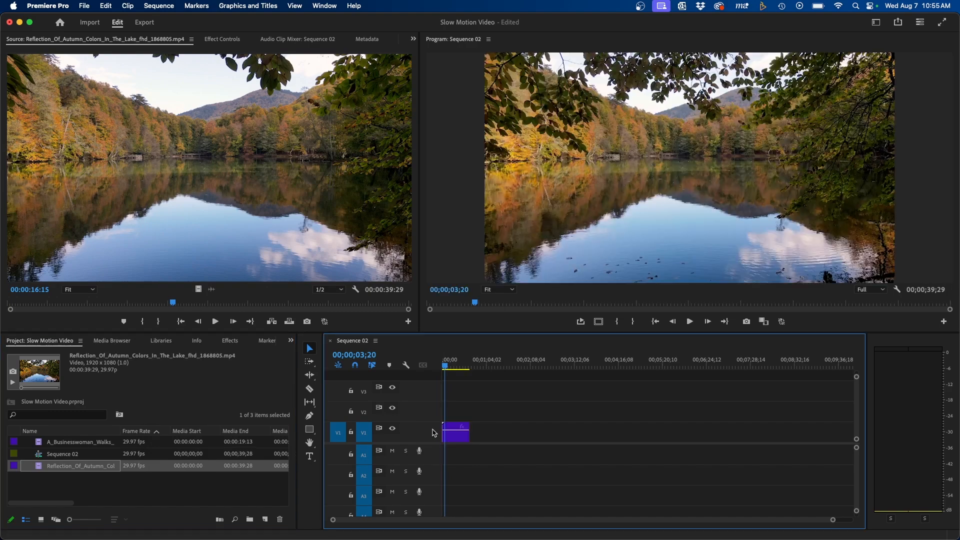
key(space)
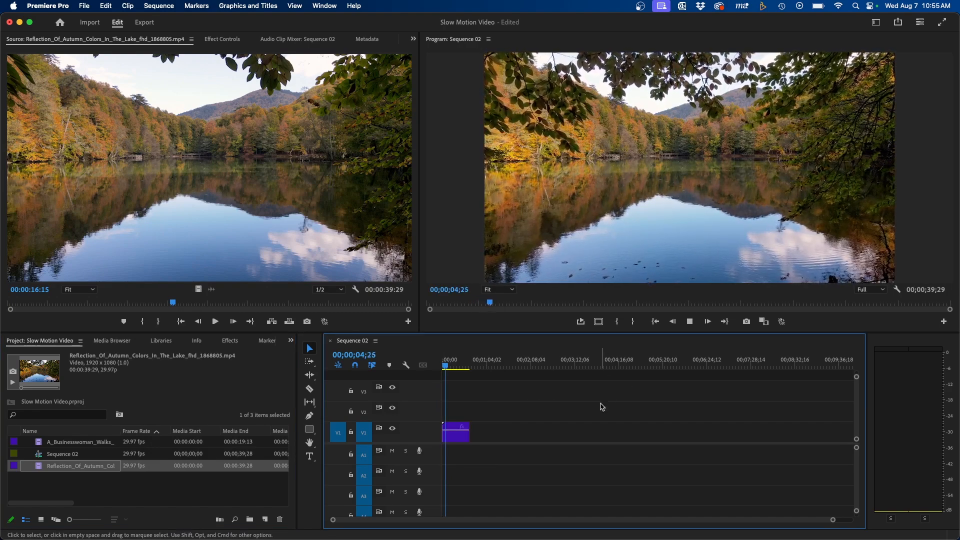
key(space)
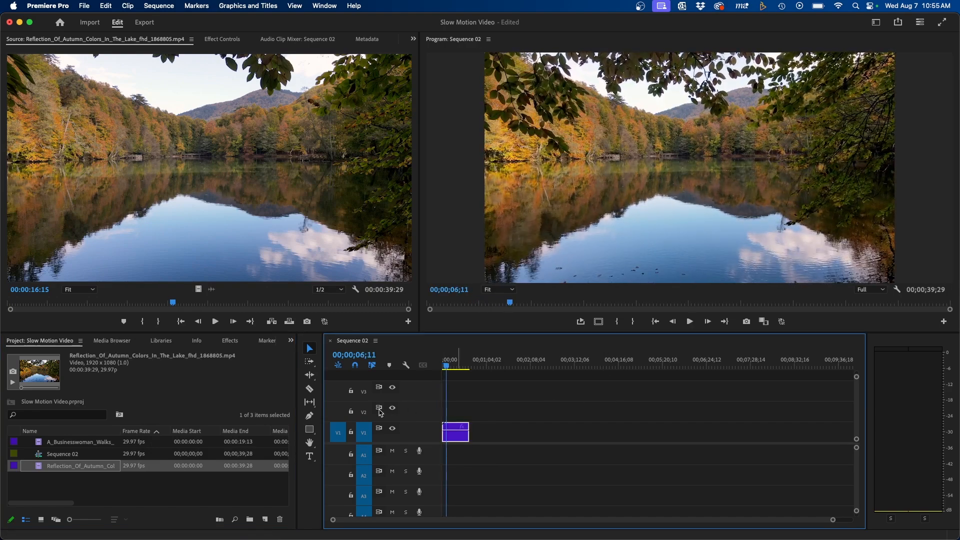
Step: Examine the reinterpreted lake clip's frame rate among the project items
click(188, 476)
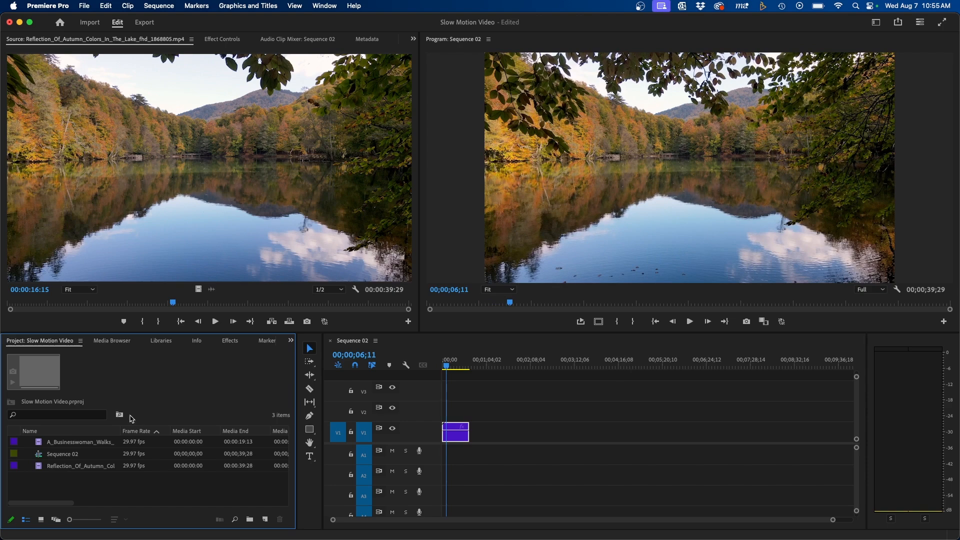
click(128, 467)
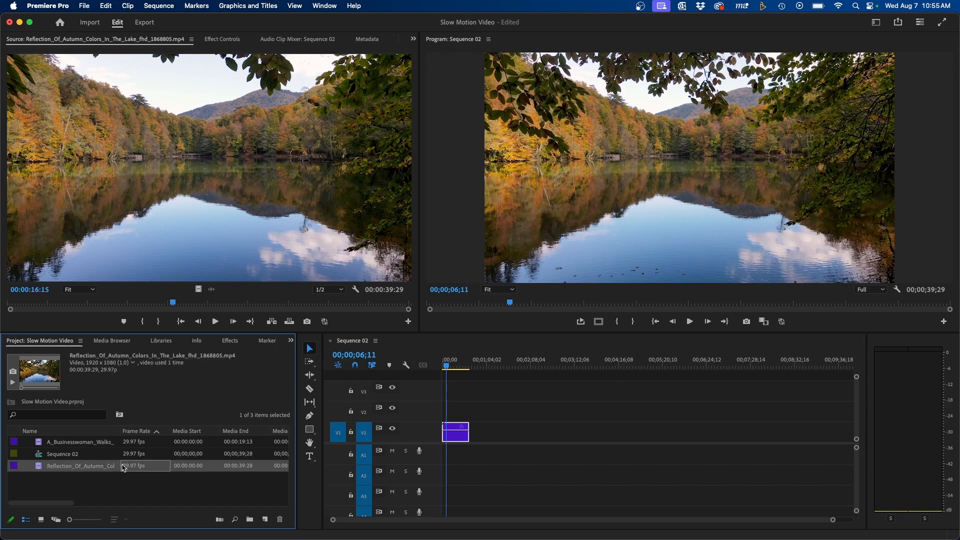
click(120, 487)
click(81, 467)
click(111, 496)
click(60, 468)
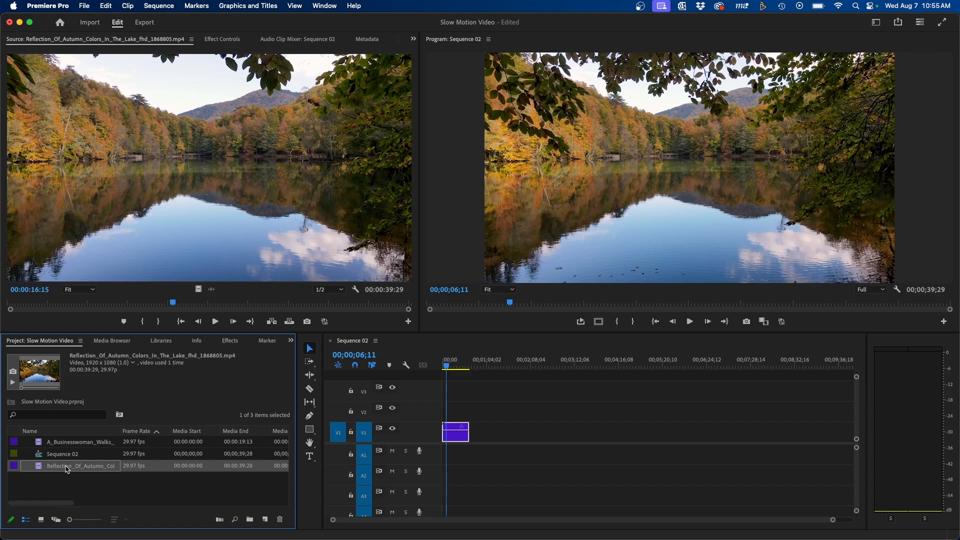
Step: Delete the reinterpreted lake clip from the timeline
click(495, 416)
drag(495, 412, 442, 450)
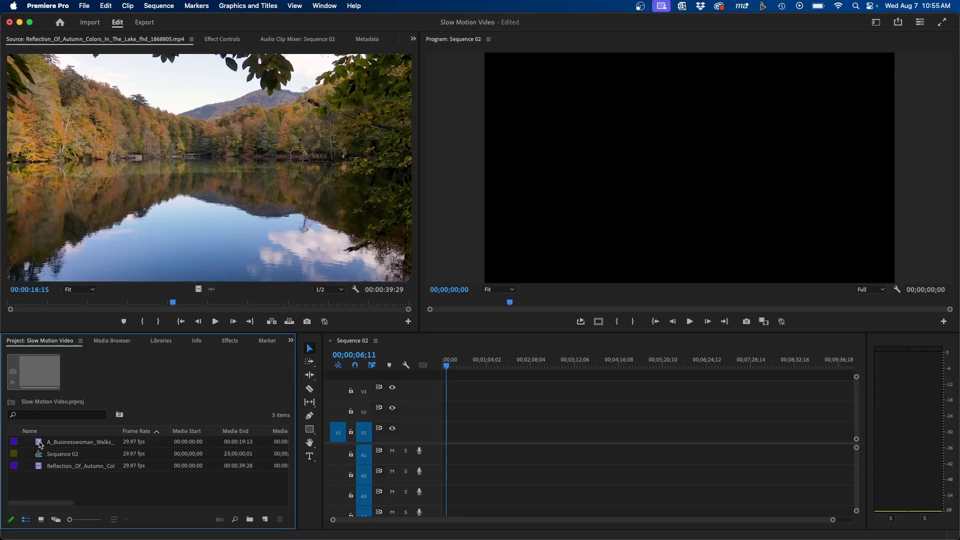
Step: Preview the businesswoman clip and place only its video at the start of V1, keeping the existing sequence settings
double_click(40, 445)
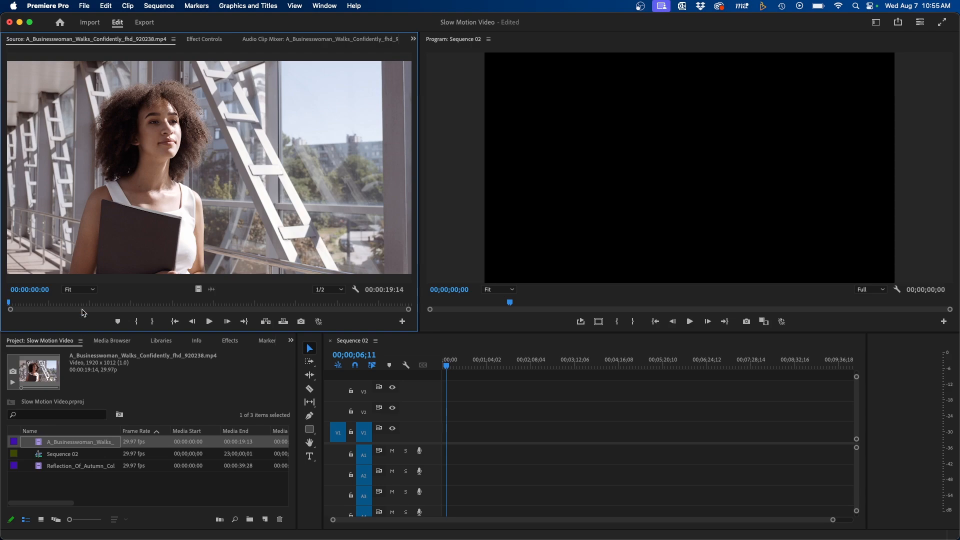
mouse_move(66, 303)
mouse_down()
mouse_move(112, 303)
mouse_move(52, 306)
mouse_up()
key(space)
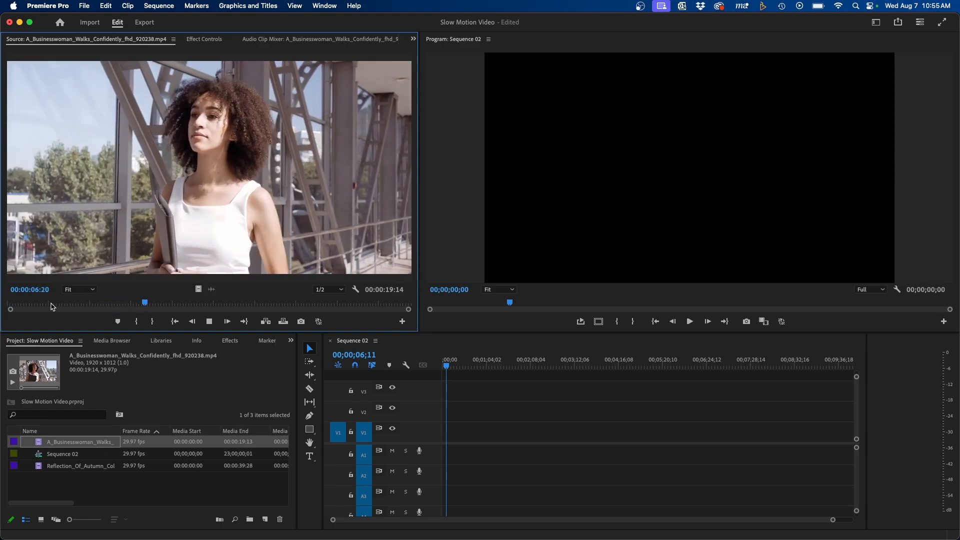
key(space)
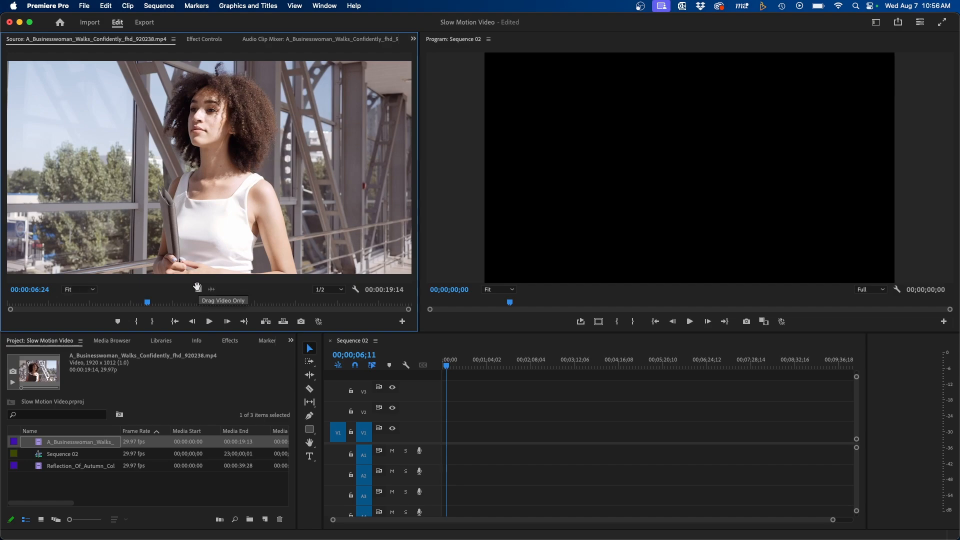
drag(198, 289, 446, 442)
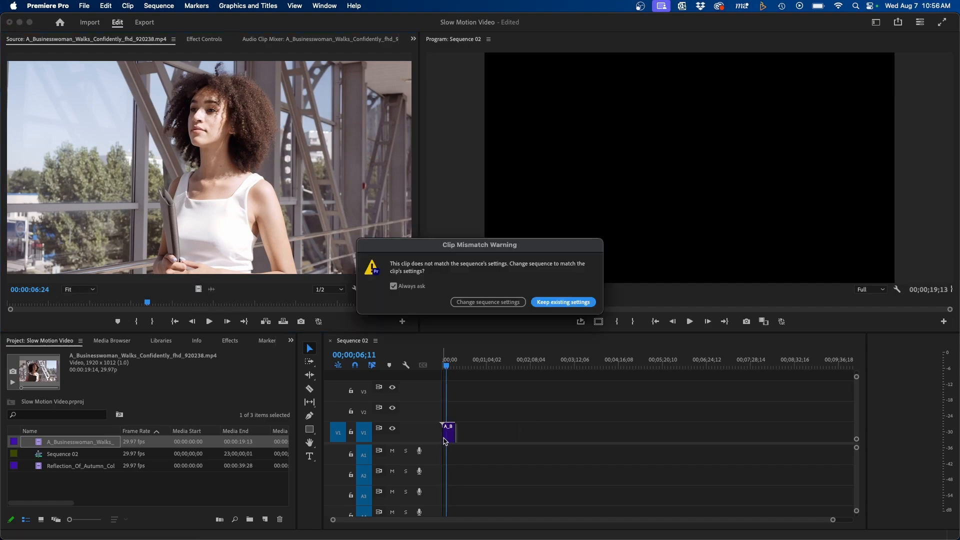
click(561, 304)
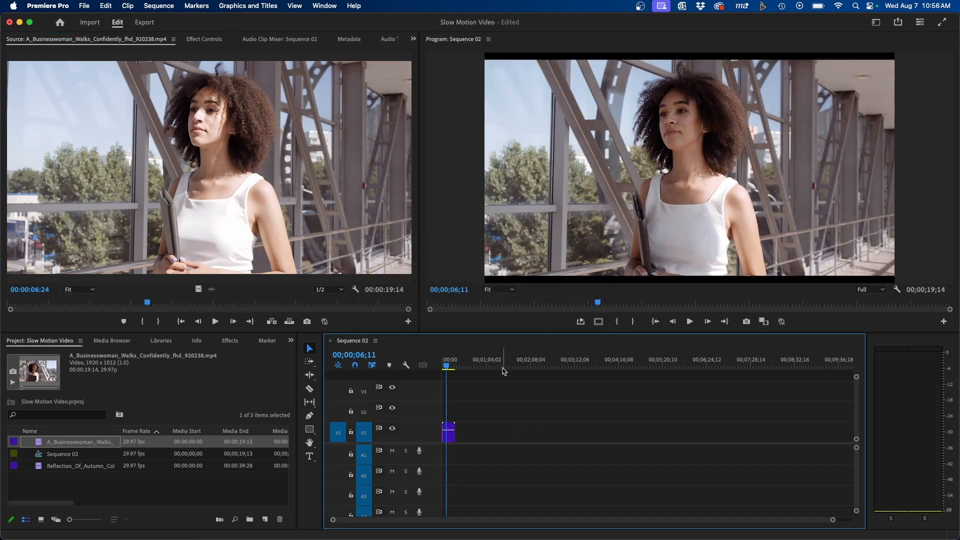
Step: Set the businesswoman clip's speed to 50% with Optical Flow time interpolation
right_click(449, 440)
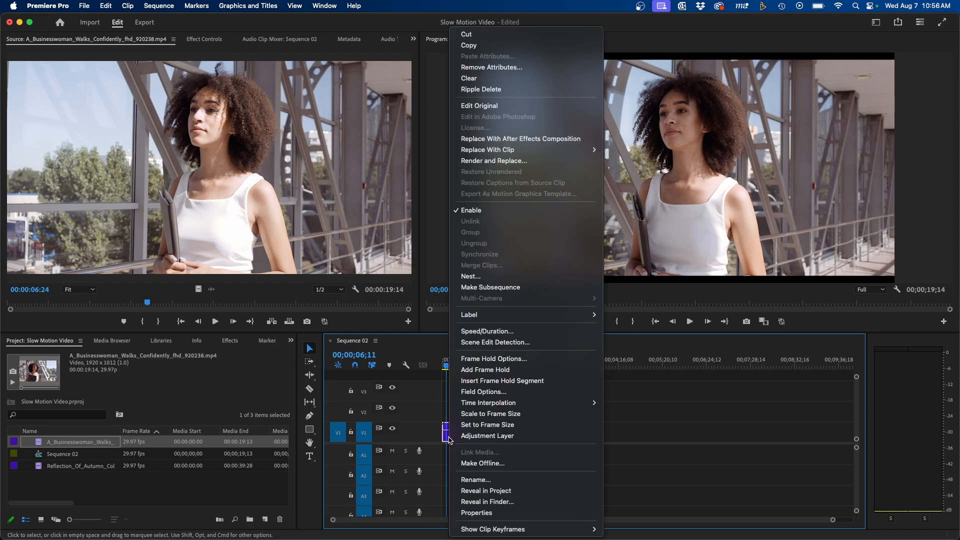
click(483, 332)
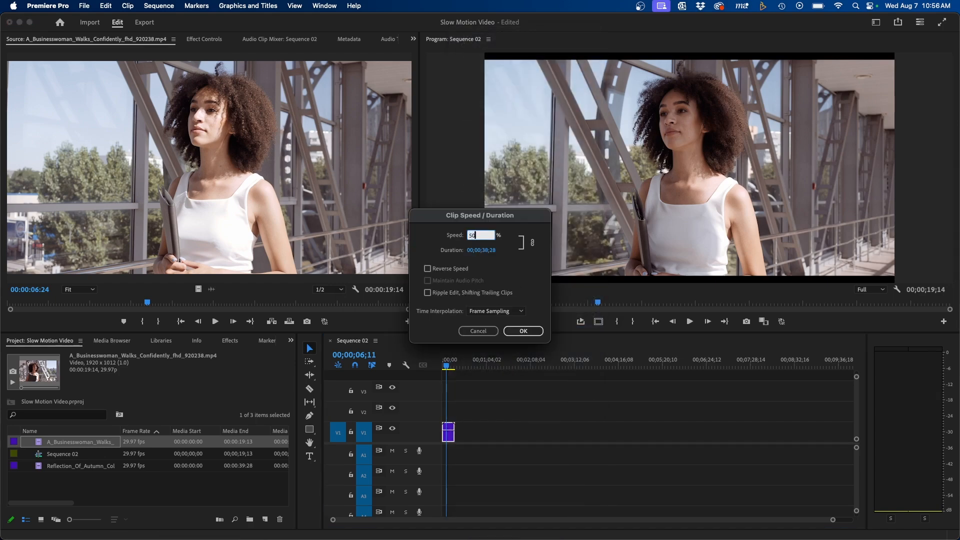
click(531, 266)
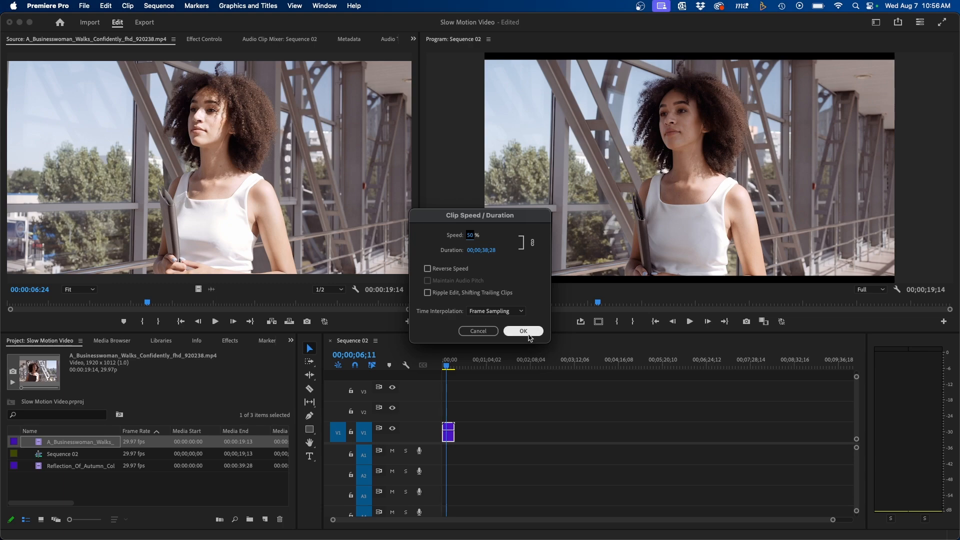
click(498, 312)
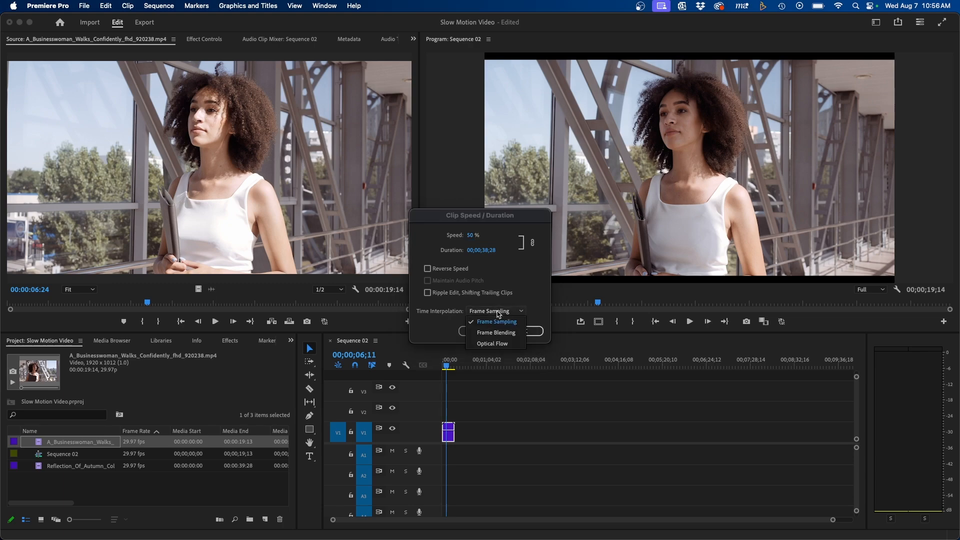
click(503, 344)
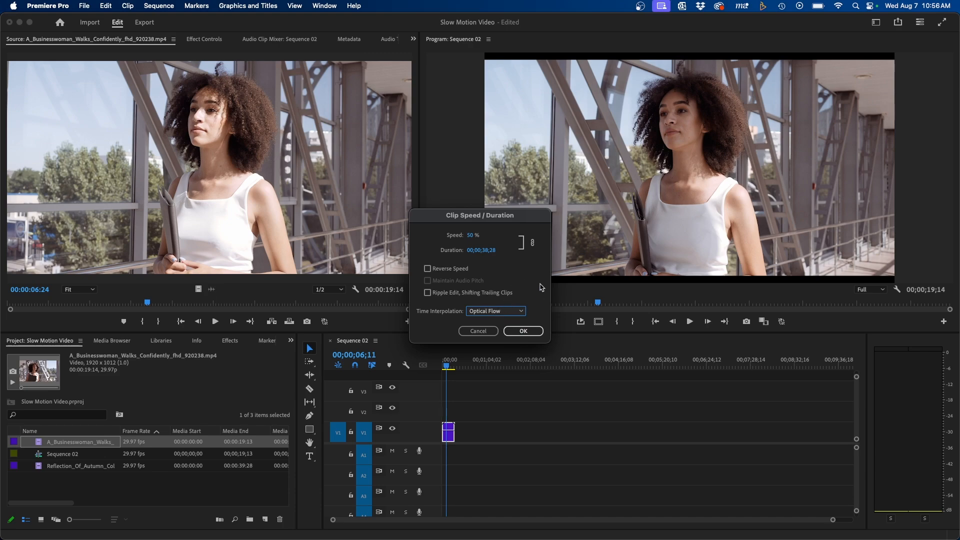
click(523, 331)
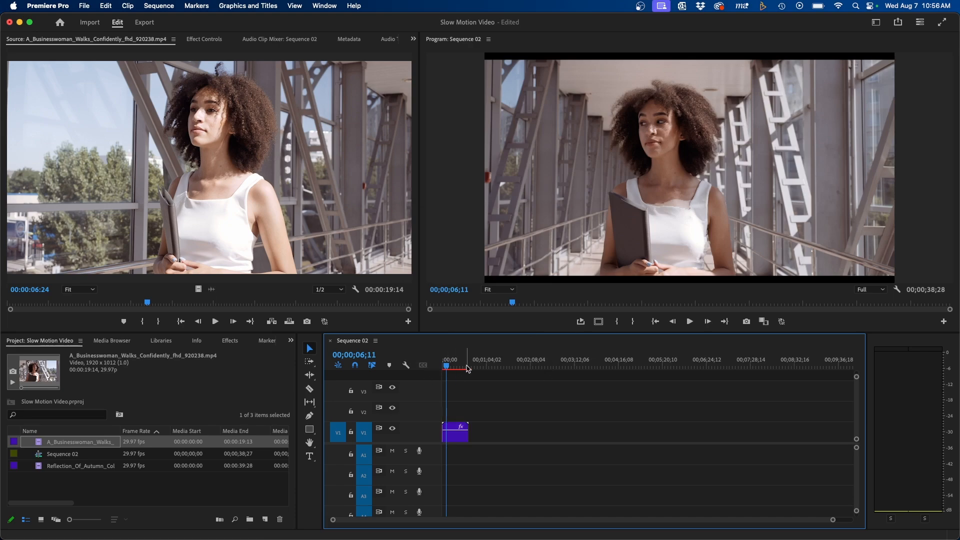
Step: Render the Optical Flow businesswoman clip and review its opening seconds in a maximized Program monitor, then pause playback
key(Return)
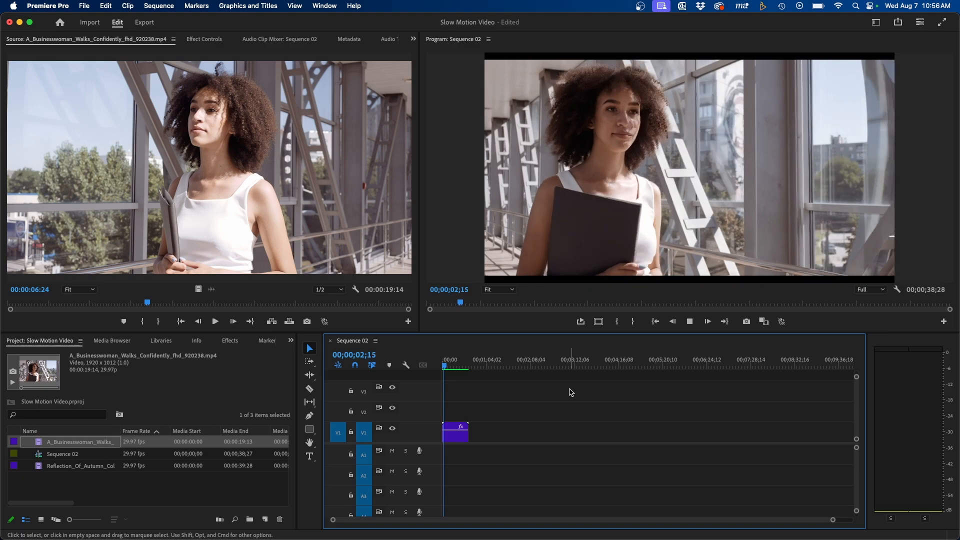
click(717, 198)
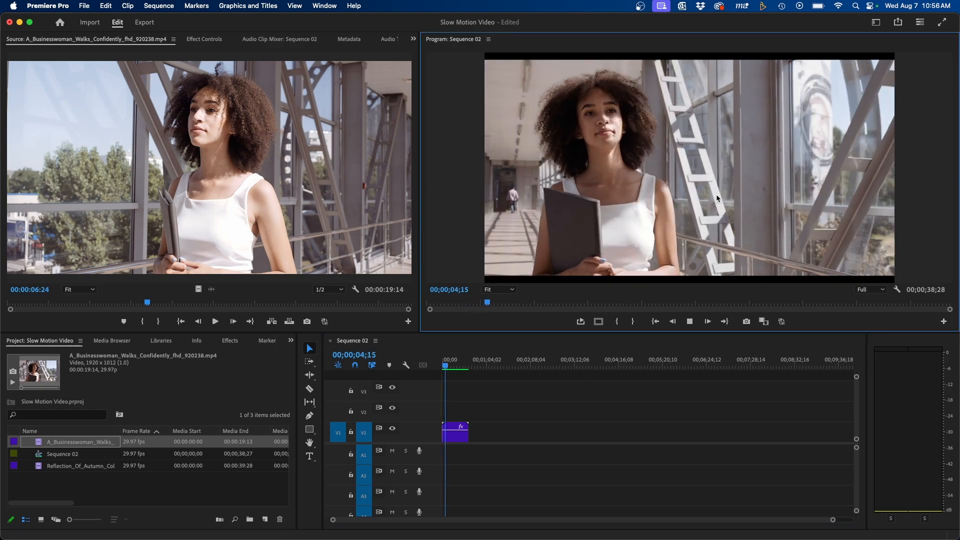
key(grave)
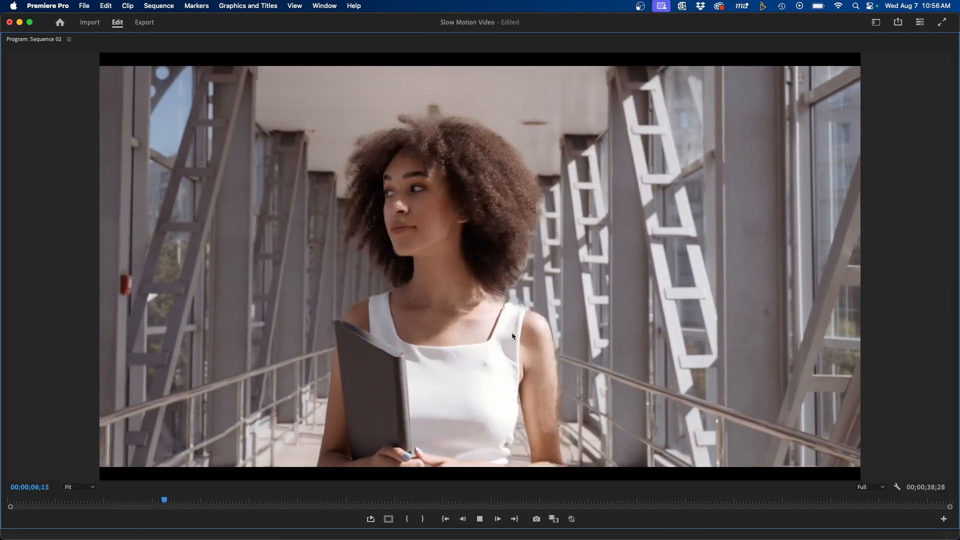
key(space)
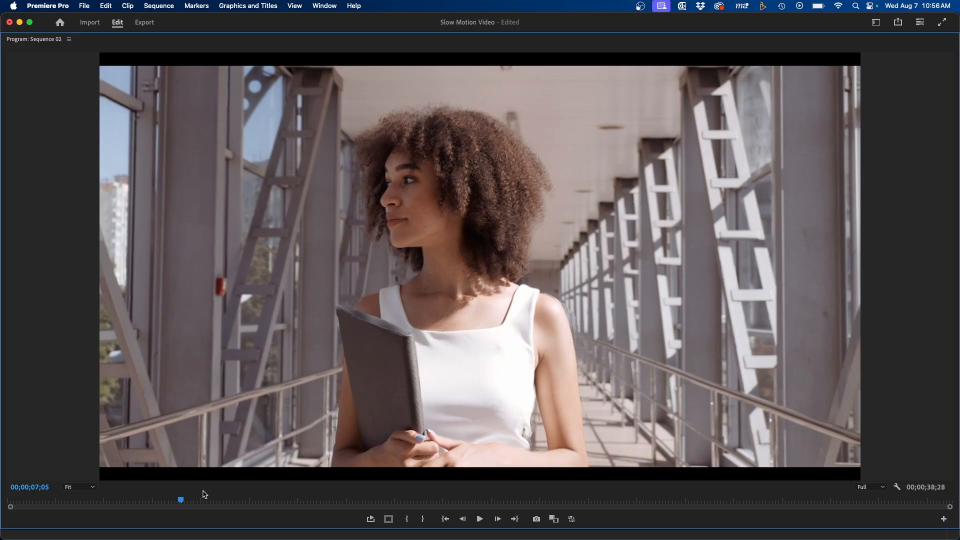
Step: Scrub the sequence to about 00;00;17;07 and play a few seconds of the slowed clip to check for warping artifacts
drag(182, 502, 423, 499)
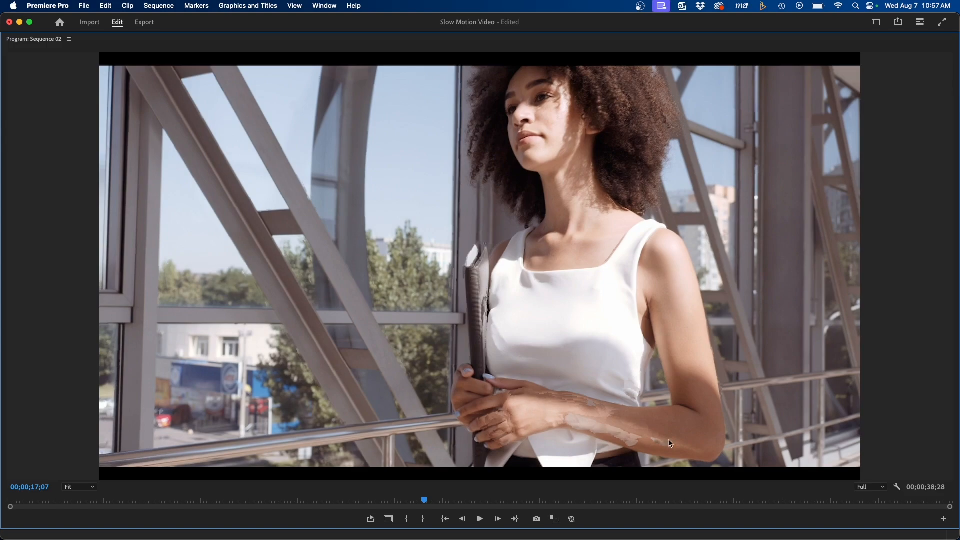
key(space)
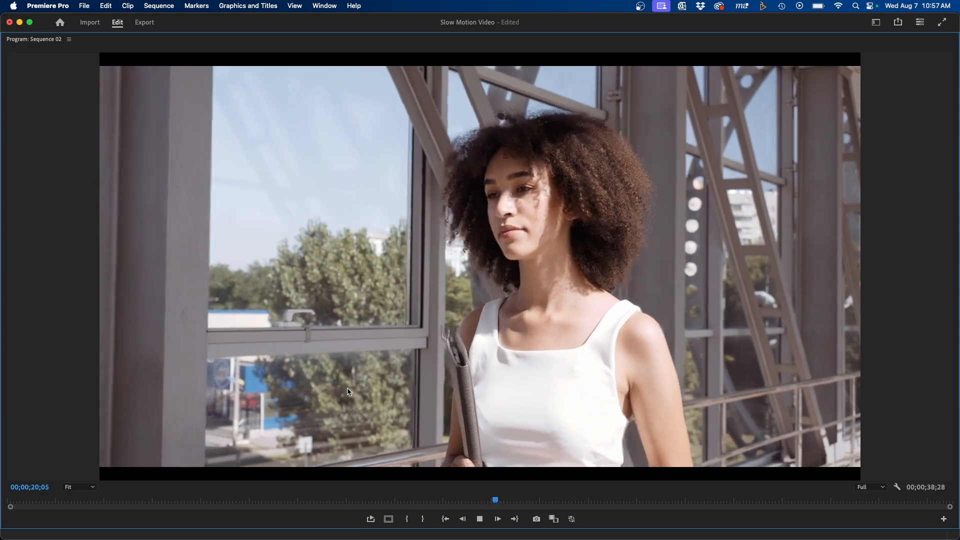
key(space)
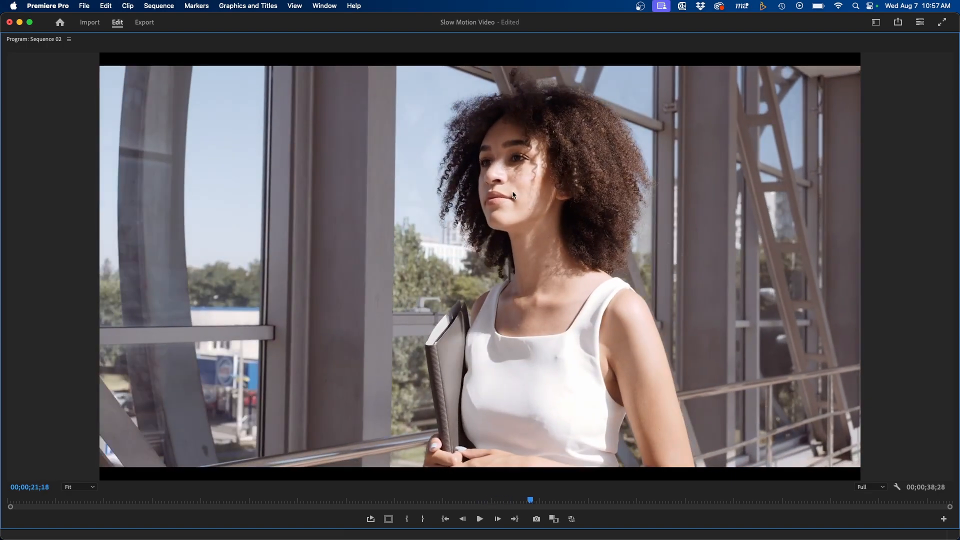